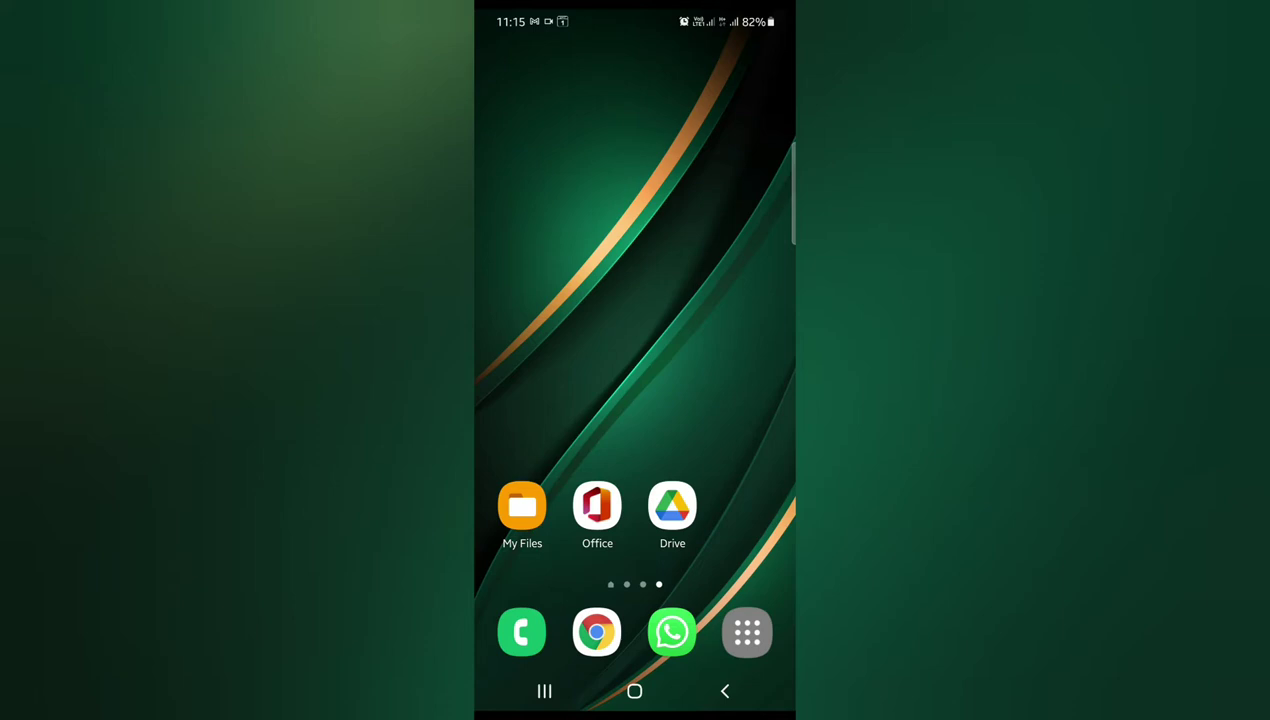
- In My Files, browse to internal storage's Documents folder and open Computer.docx in Word
{"action": "left_click", "coordinate": [522, 507]}
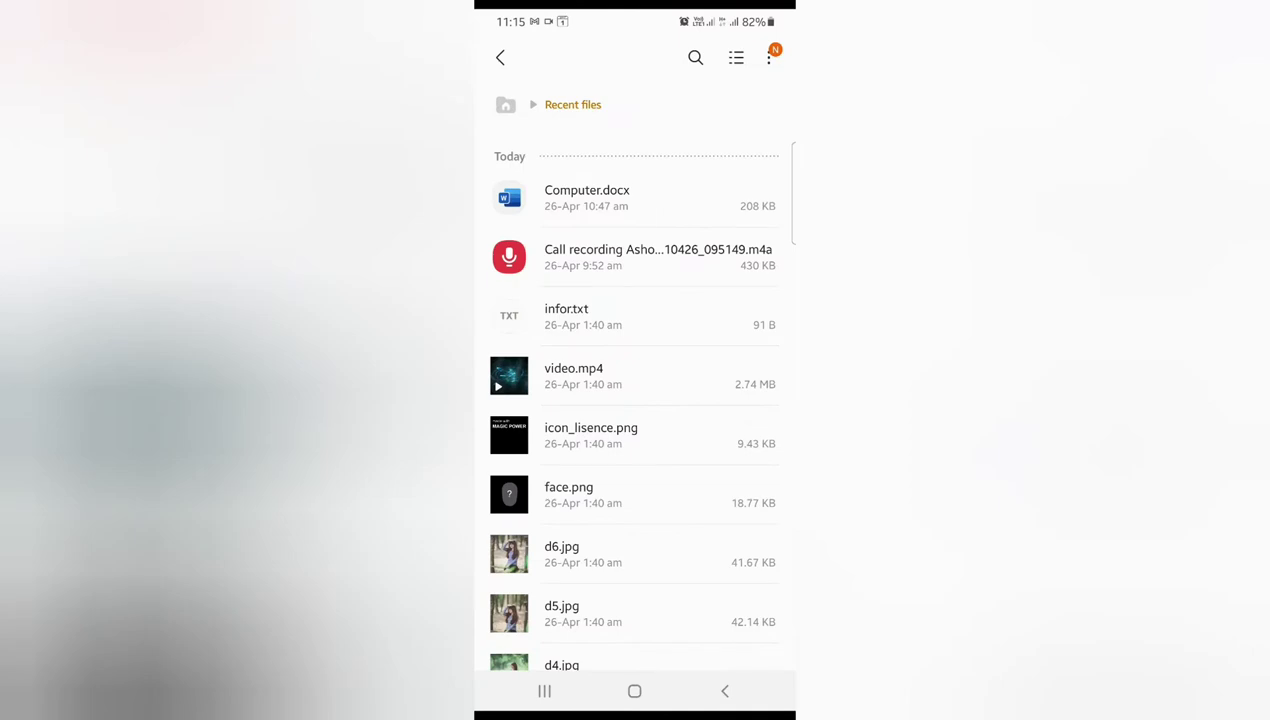
{"action": "left_click", "coordinate": [500, 57]}
{"action": "left_click", "coordinate": [527, 380]}
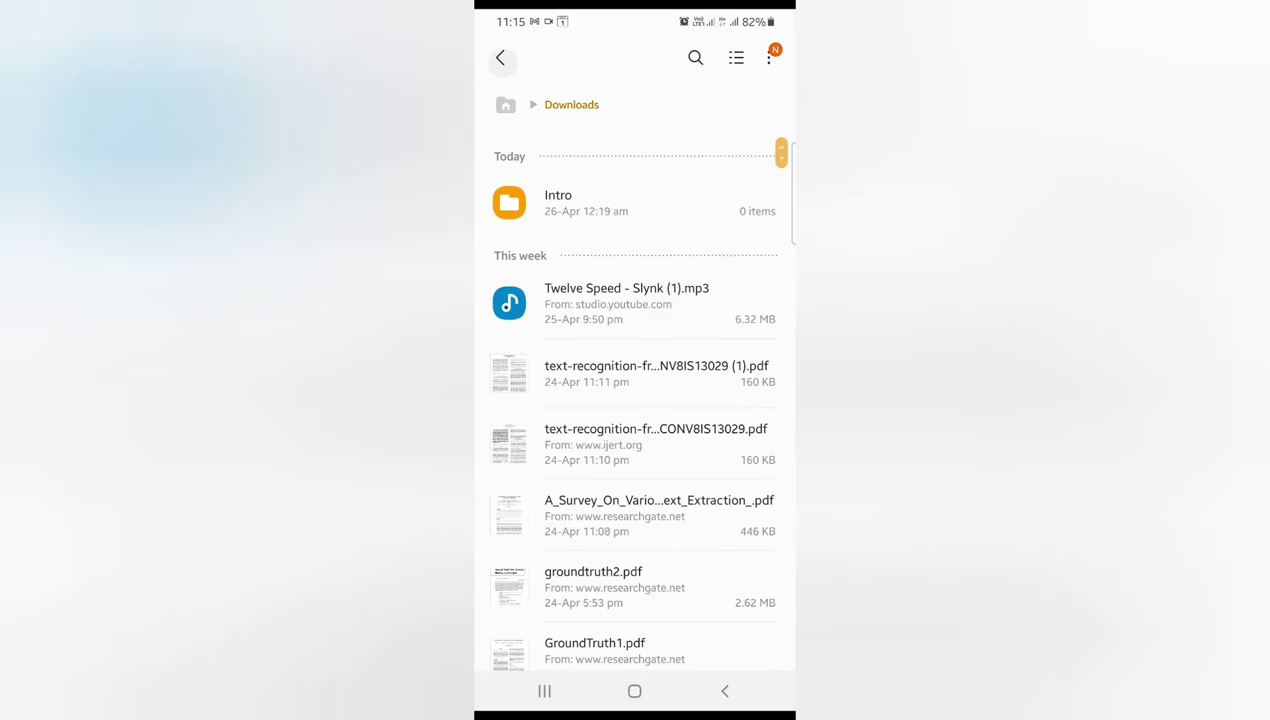
{"action": "left_click", "coordinate": [500, 57]}
{"action": "left_click", "coordinate": [745, 310]}
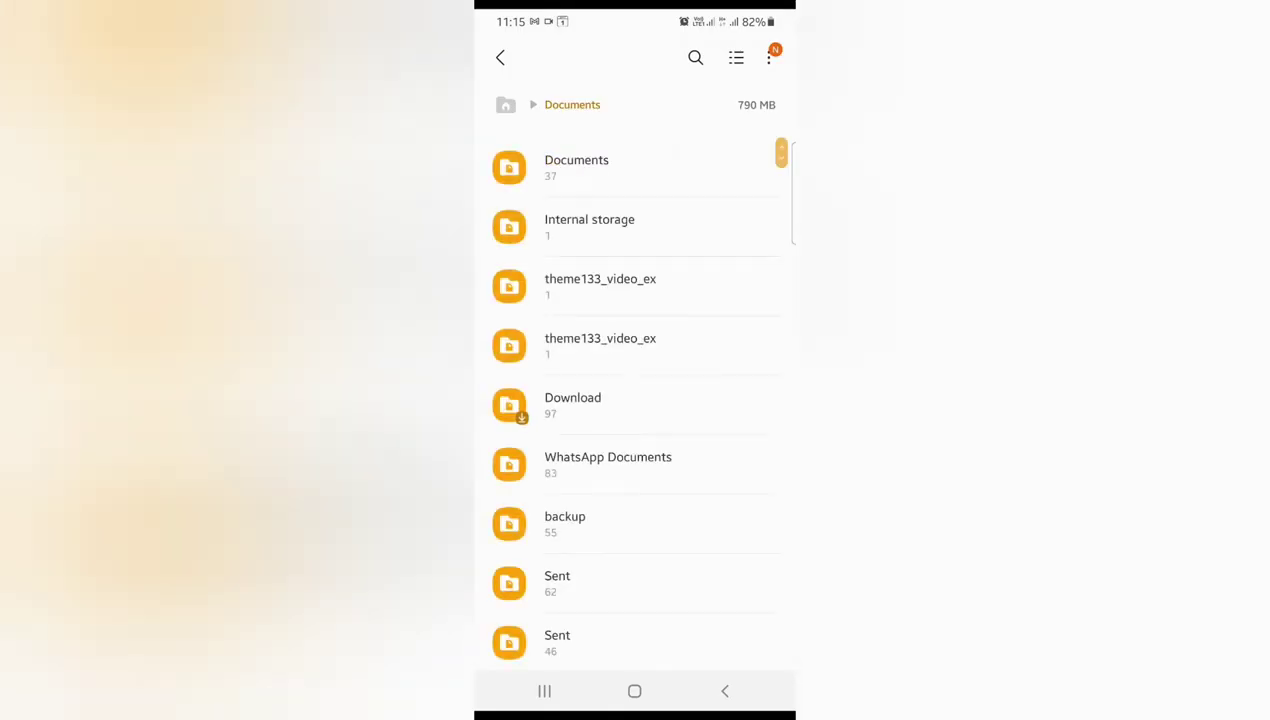
{"action": "left_click", "coordinate": [576, 167]}
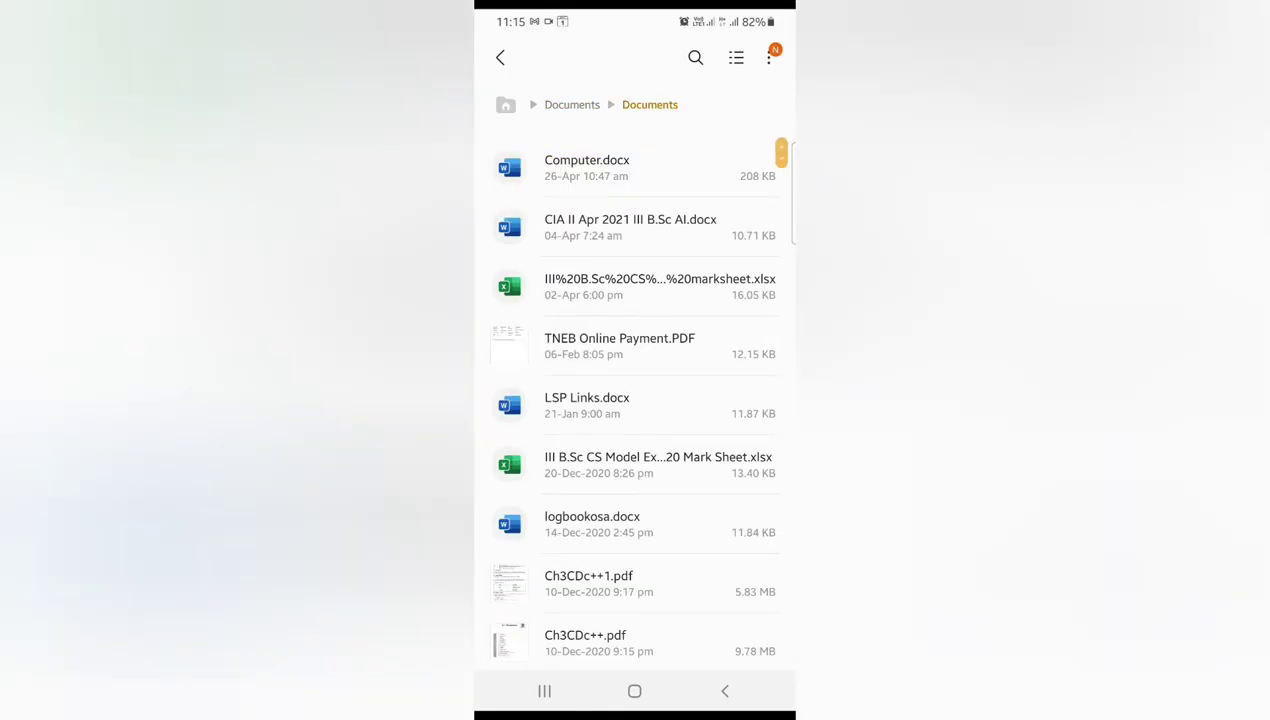
{"action": "left_click", "coordinate": [600, 167]}
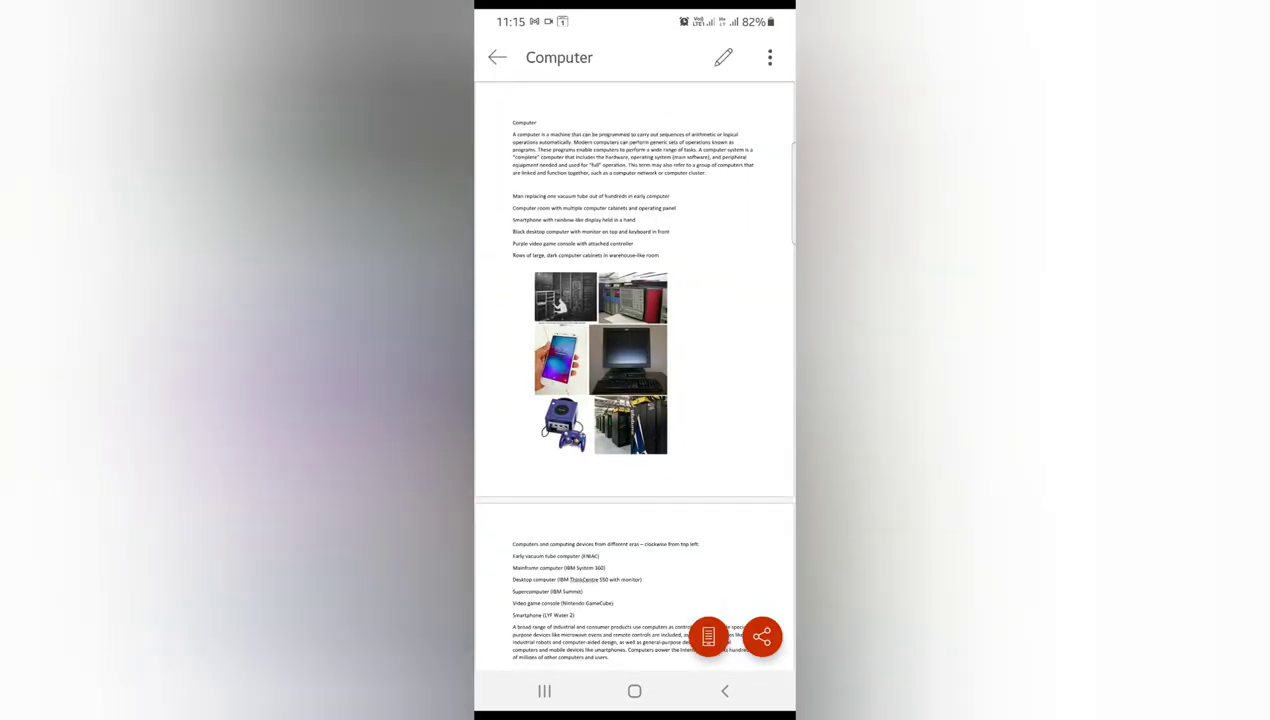
- Scroll through both pages of the 504-word Computer document and back to page one
{"action": "scroll", "coordinate": [634, 360], "scroll_direction": "down", "scroll_amount": 5}
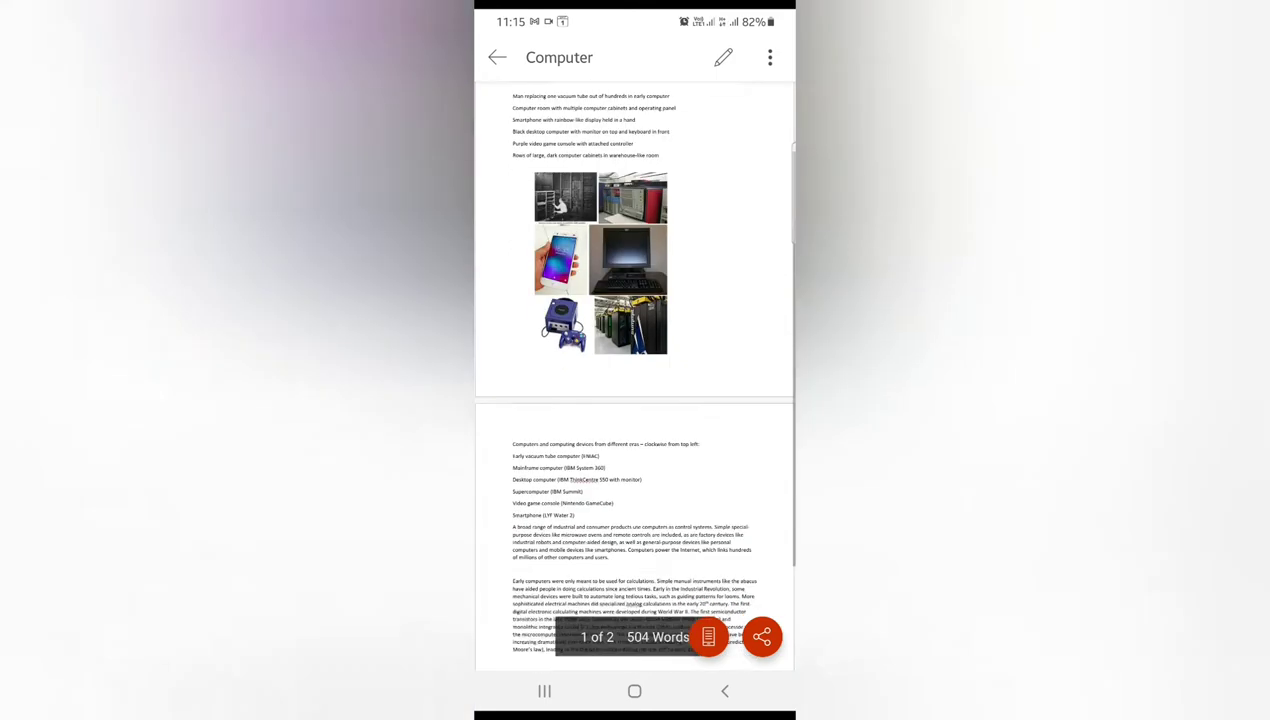
{"action": "scroll", "coordinate": [634, 360], "scroll_direction": "up", "scroll_amount": 2}
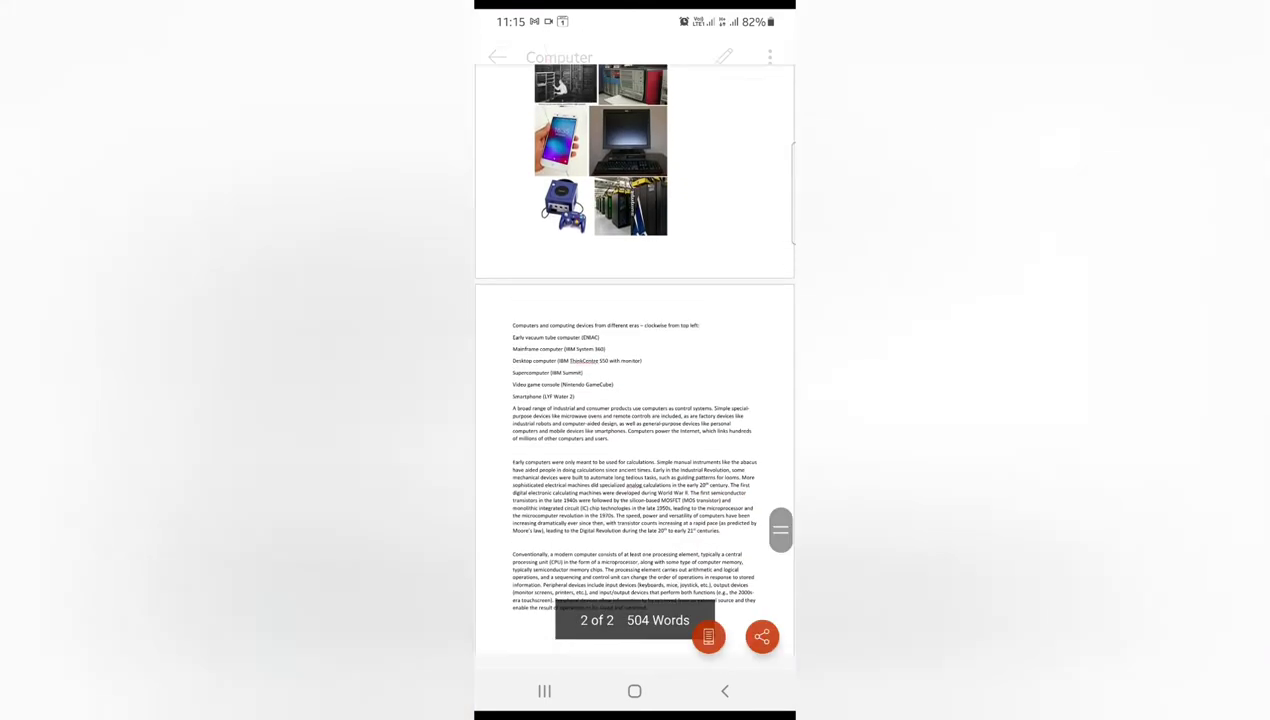
{"action": "scroll", "coordinate": [634, 360], "scroll_direction": "up", "scroll_amount": 3}
{"action": "scroll", "coordinate": [634, 360], "scroll_direction": "down", "scroll_amount": 4}
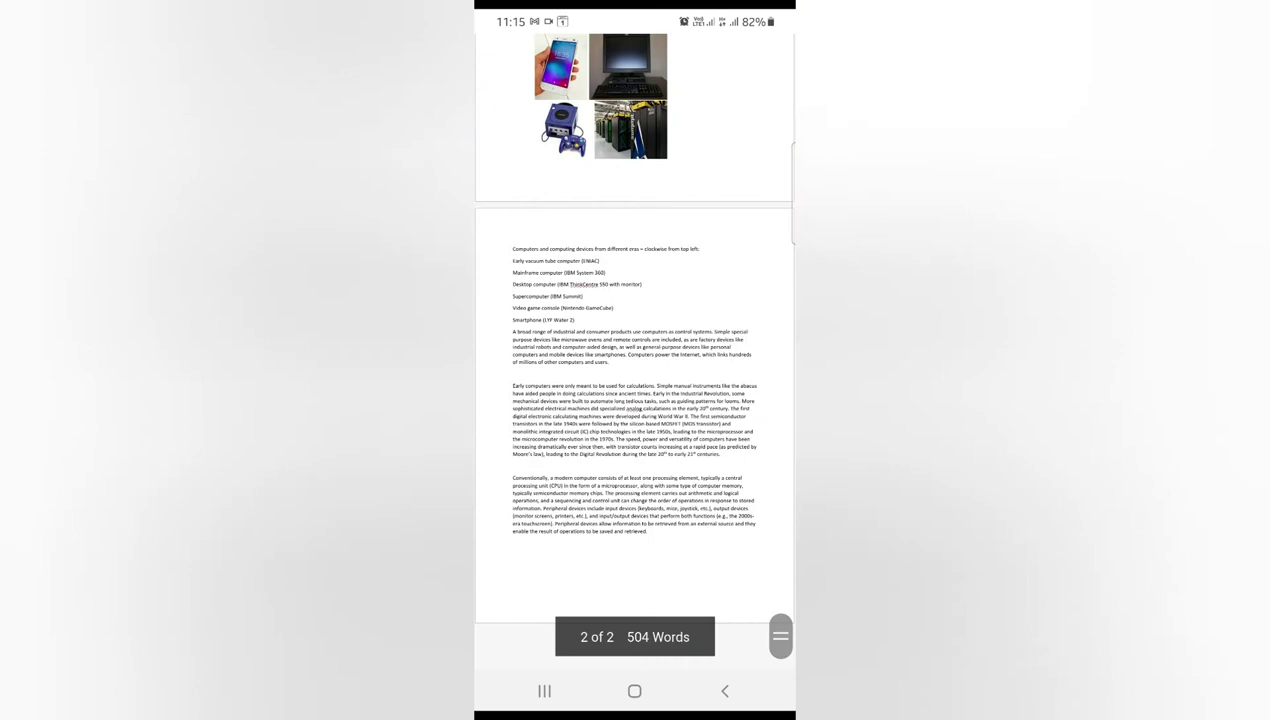
{"action": "scroll", "coordinate": [634, 360], "scroll_direction": "up", "scroll_amount": 2}
{"action": "scroll", "coordinate": [634, 360], "scroll_direction": "up", "scroll_amount": 3}
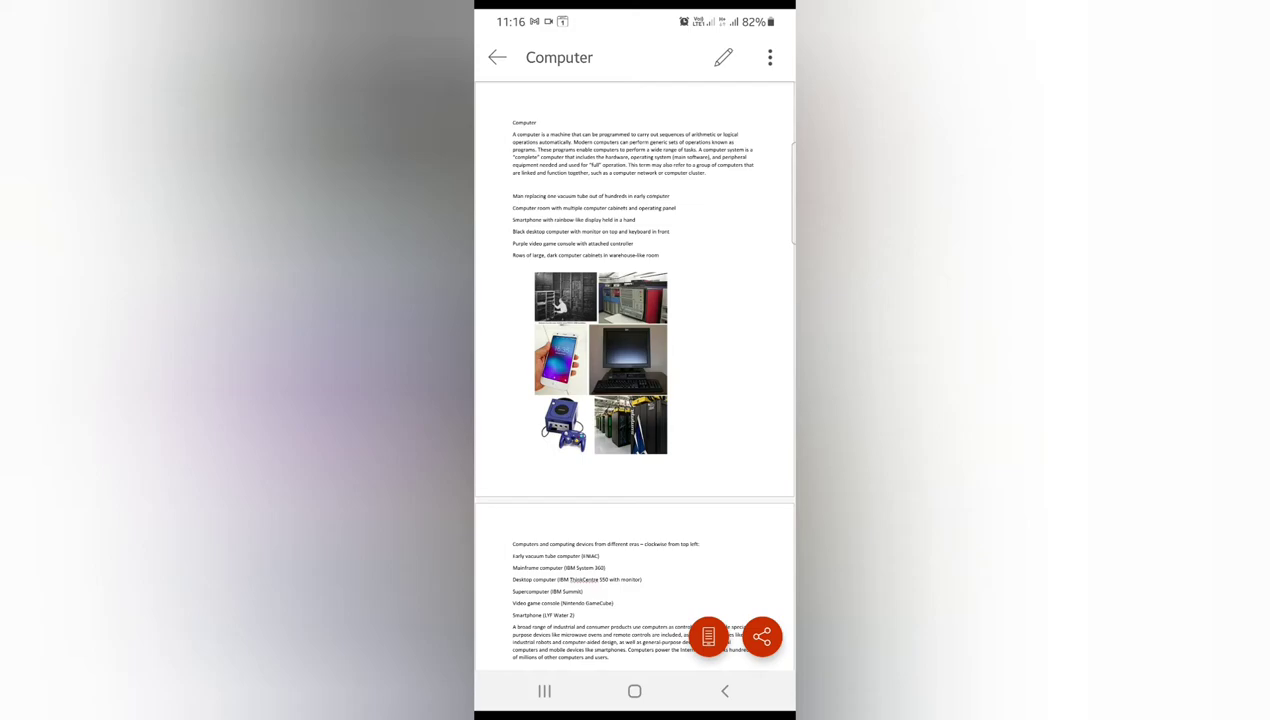
- Choose Share as PDF from the overflow menu to convert the document to Computer.pdf
{"action": "left_click", "coordinate": [770, 57]}
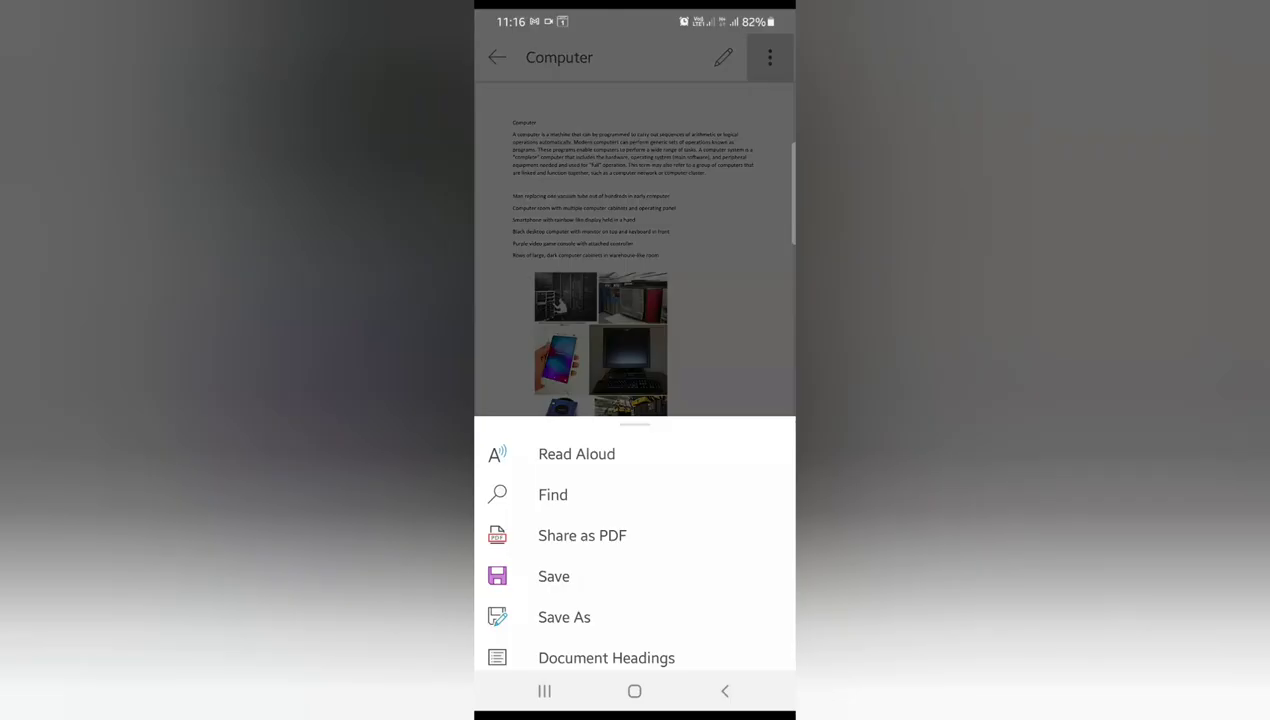
{"action": "left_click", "coordinate": [582, 535]}
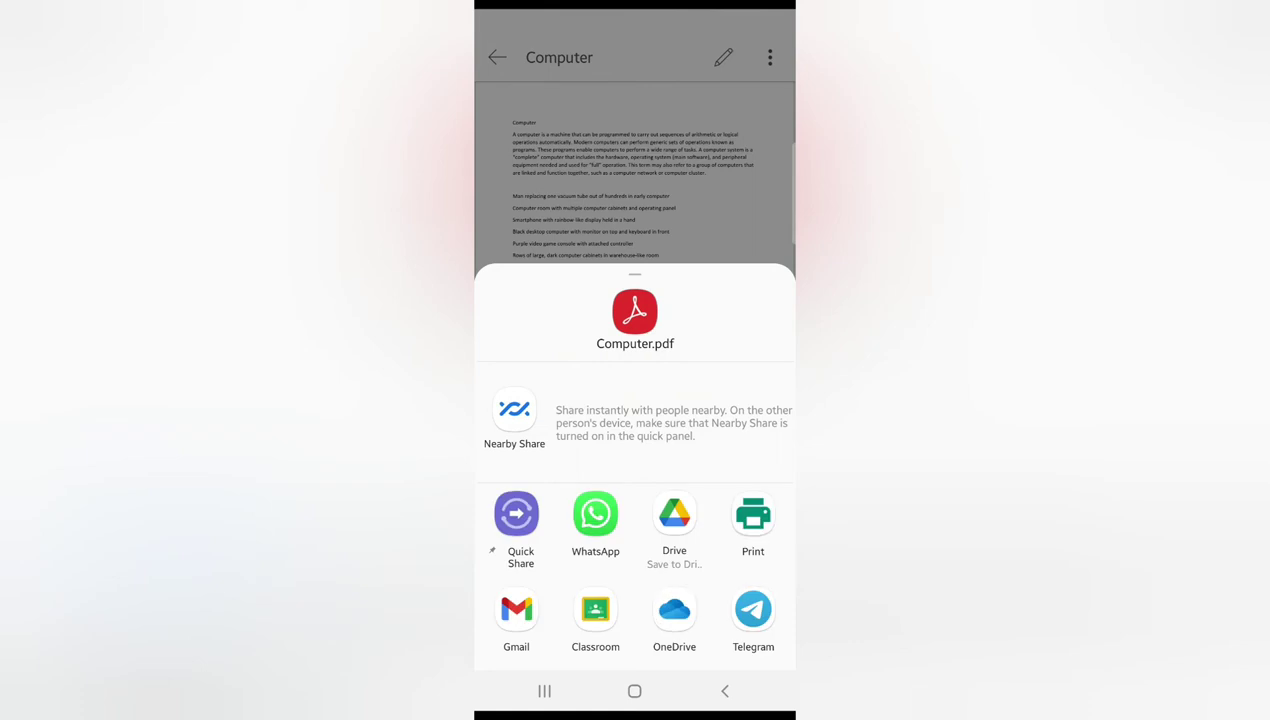
- Expand the share sheet and scroll its All apps list (WhatsApp, Drive, Gmail, OneDrive, Bluetooth)
{"action": "left_click_drag", "start_coordinate": [634, 520], "coordinate": [634, 290]}
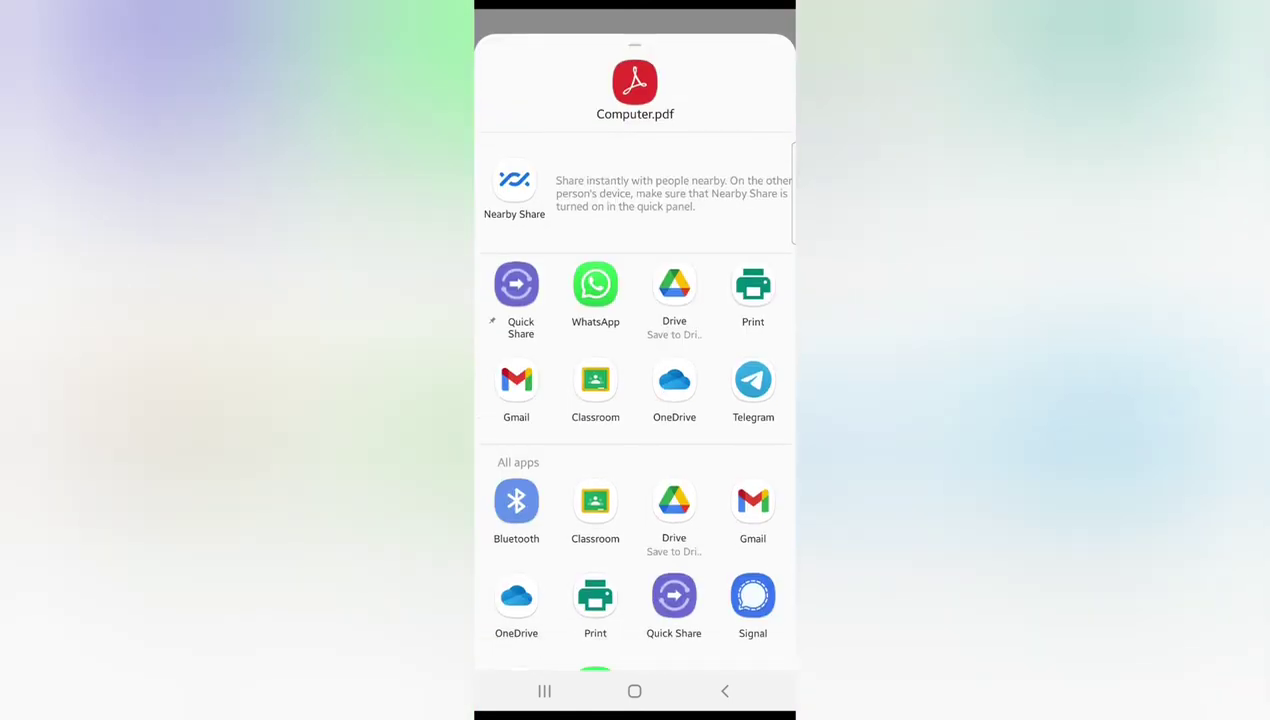
{"action": "scroll", "coordinate": [634, 400], "scroll_direction": "down", "scroll_amount": 2}
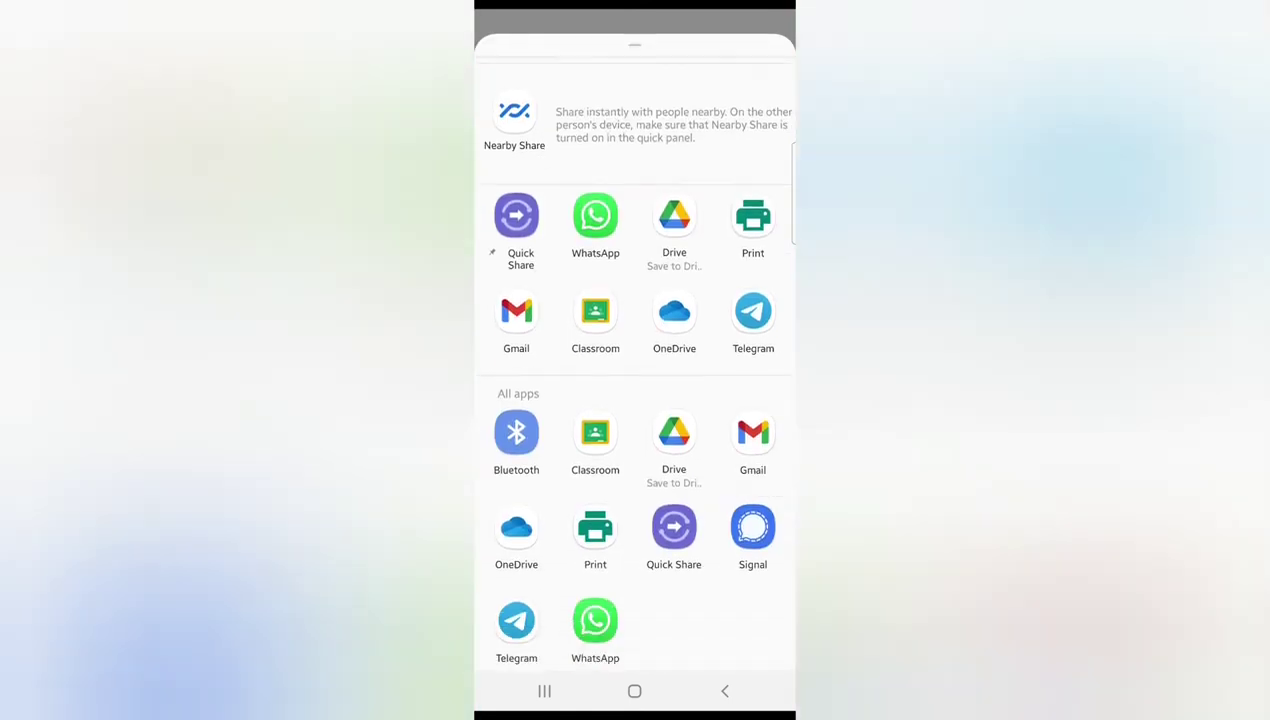
{"action": "scroll", "coordinate": [634, 400], "scroll_direction": "up", "scroll_amount": 2}
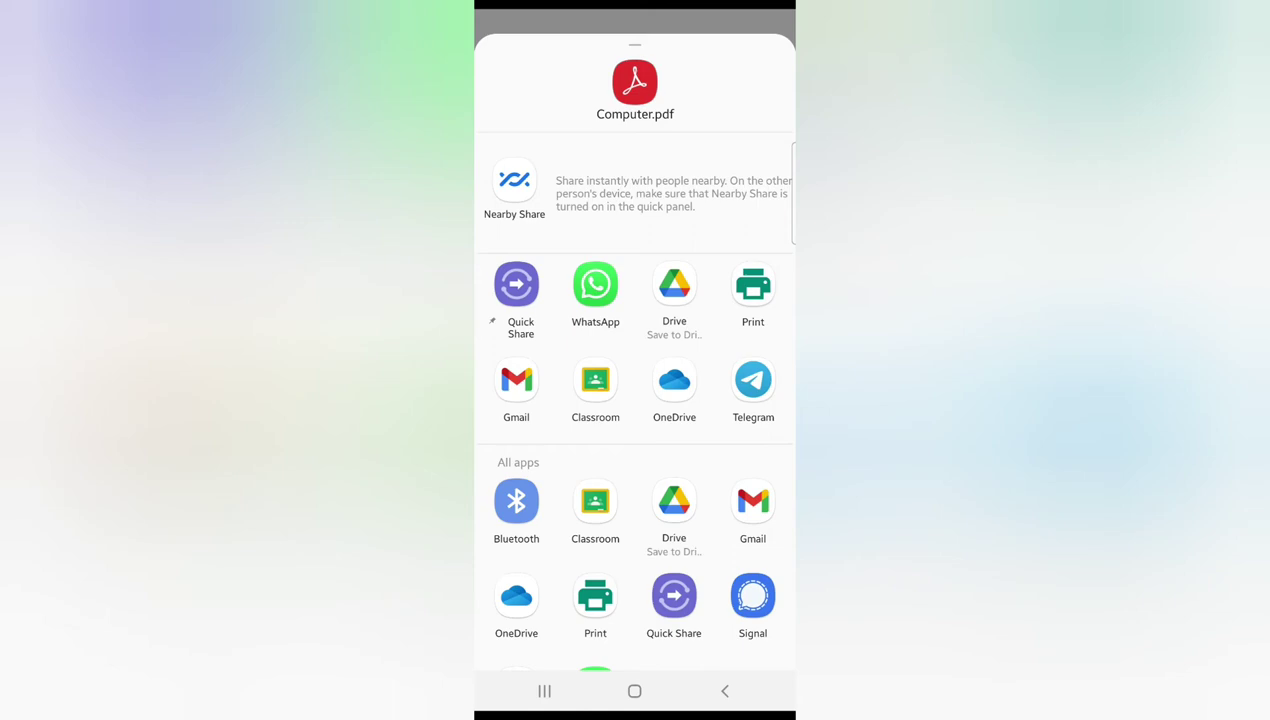
- Print the PDF with Save as PDF into the internal storage Documents folder
{"action": "left_click", "coordinate": [753, 290]}
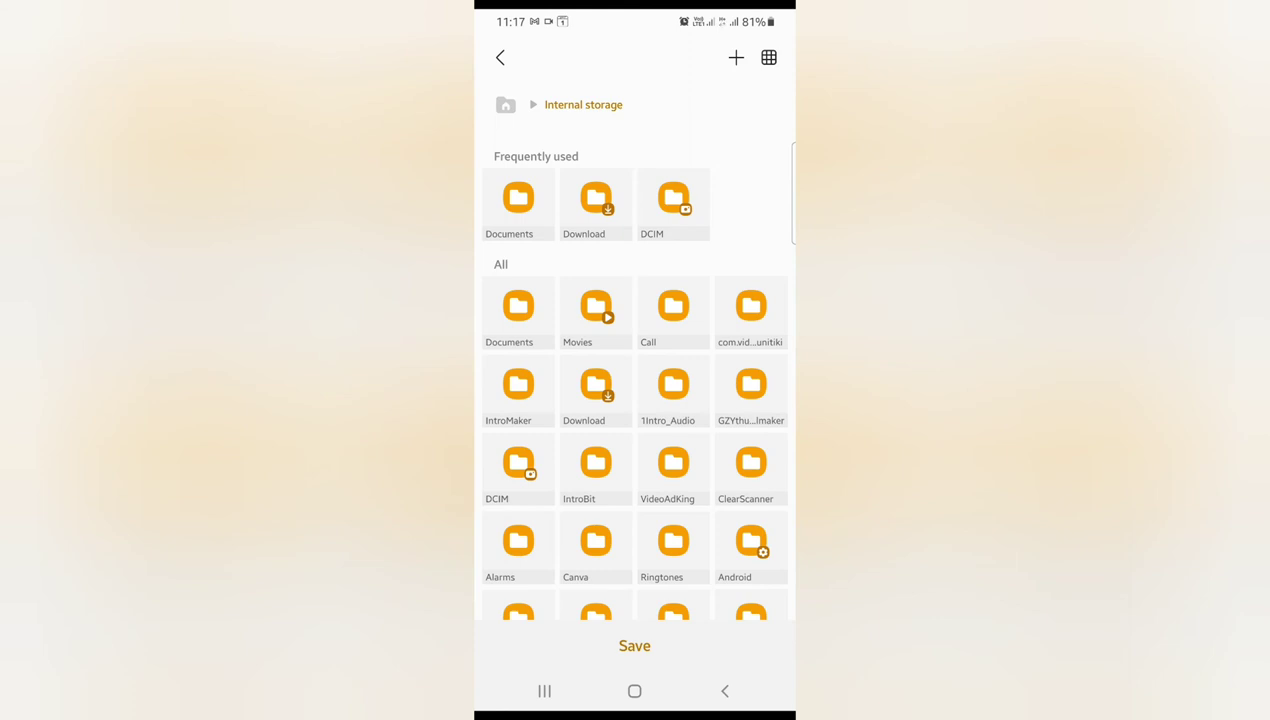
{"action": "left_click", "coordinate": [518, 200]}
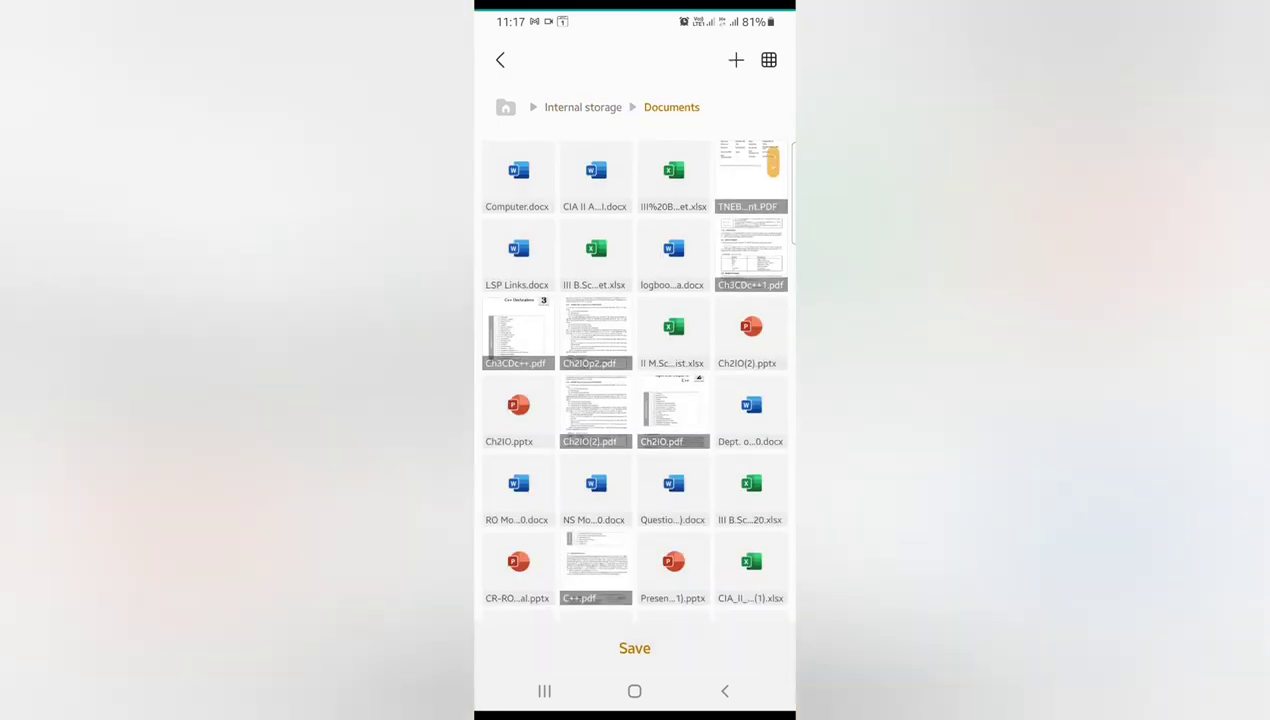
{"action": "left_click", "coordinate": [518, 175]}
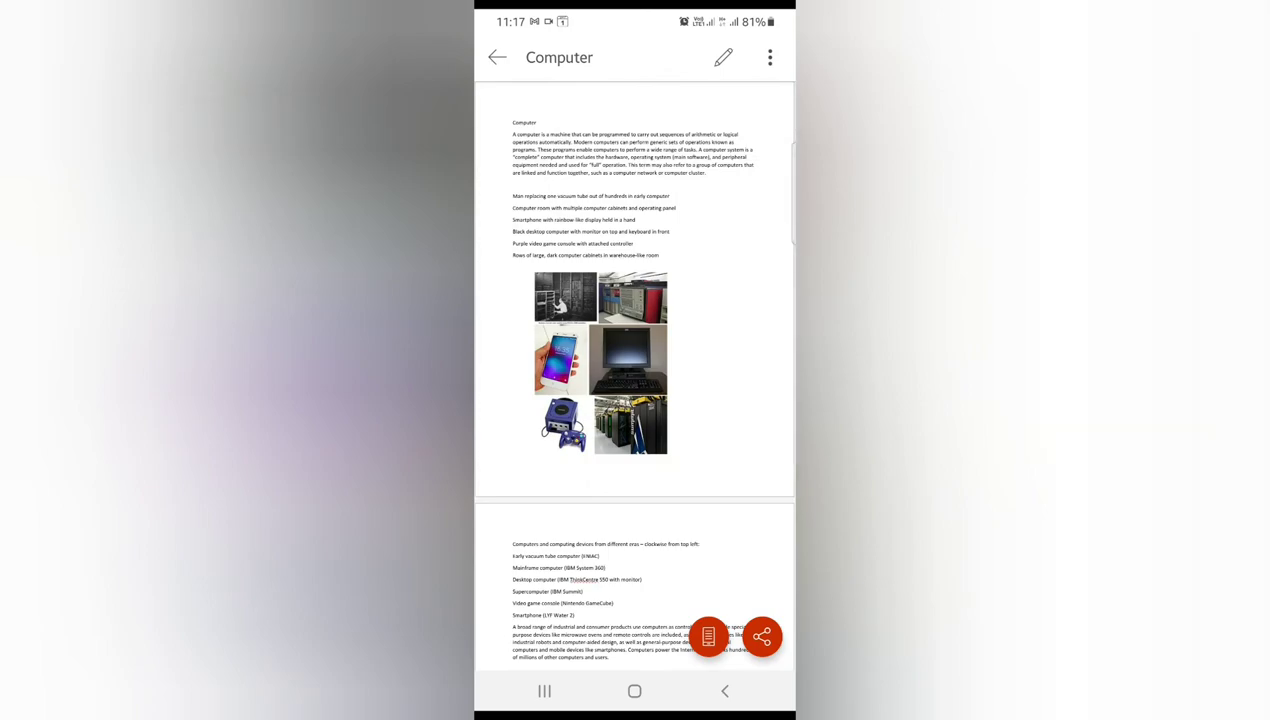
- From the home screen, locate downloadfile.PDF in My Files' Documents folder and open it with Office
{"action": "left_click", "coordinate": [634, 691]}
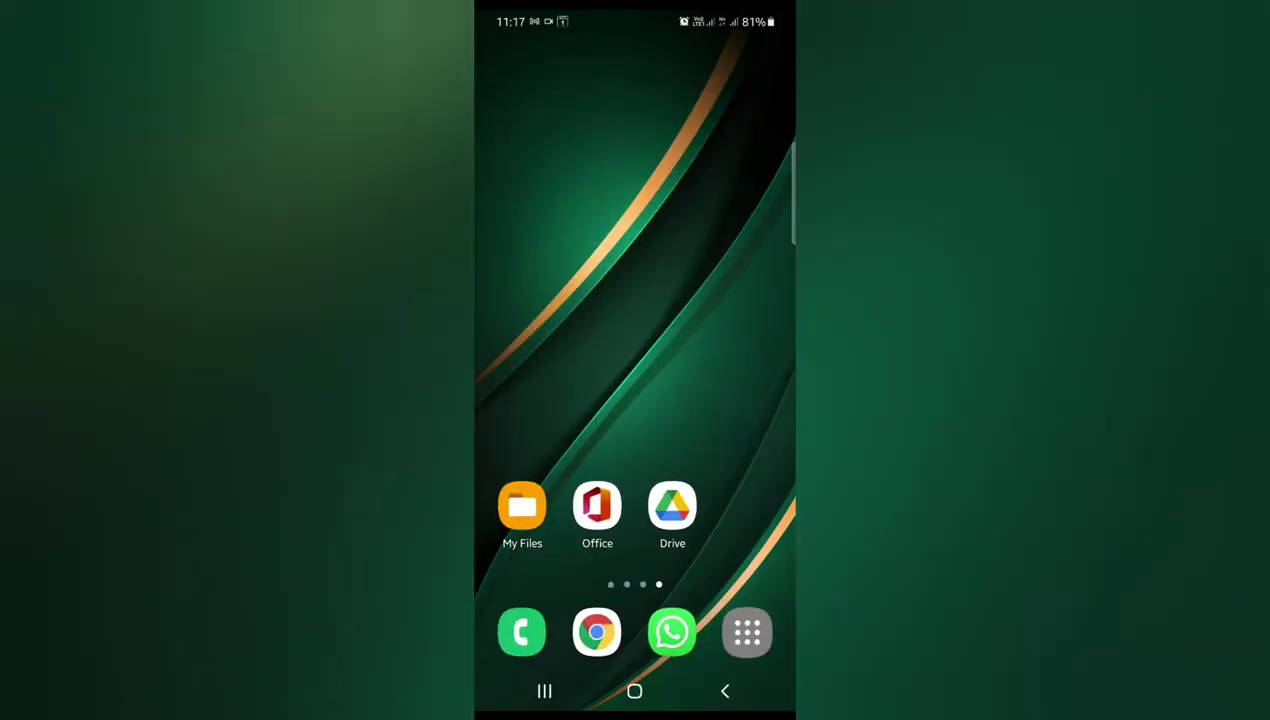
{"action": "left_click", "coordinate": [522, 507]}
{"action": "left_click", "coordinate": [500, 57]}
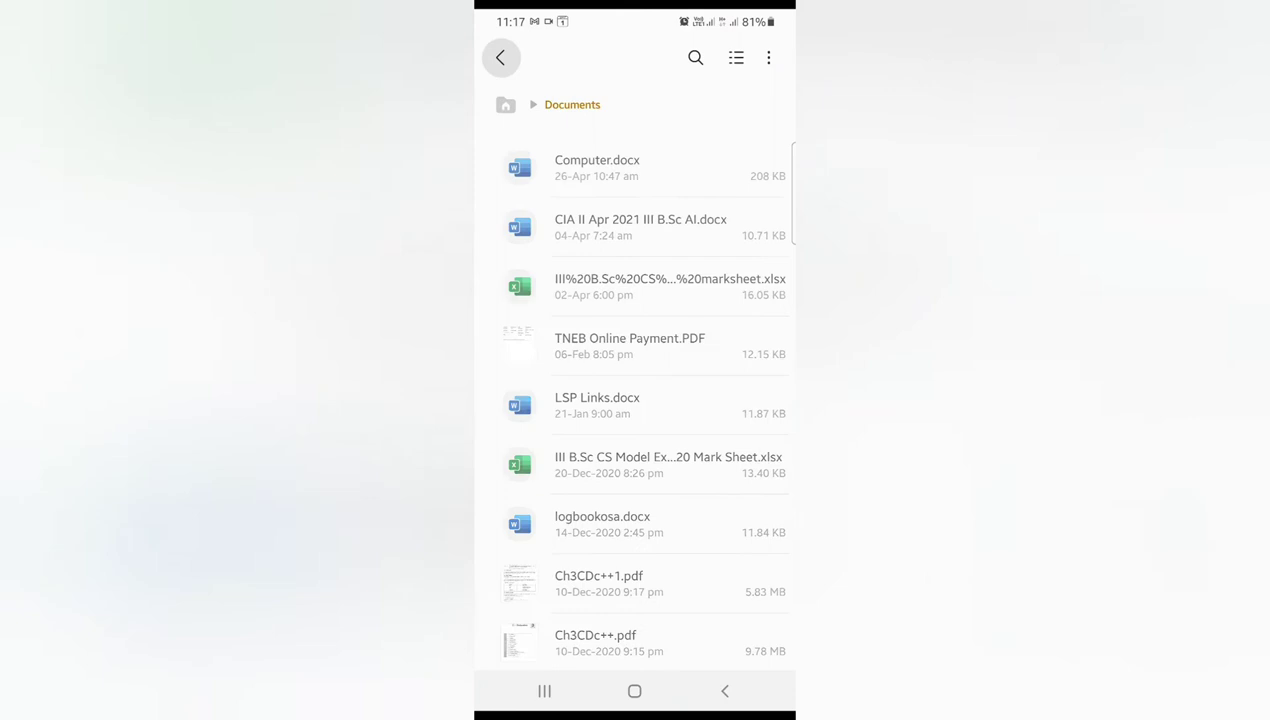
{"action": "left_click", "coordinate": [576, 167]}
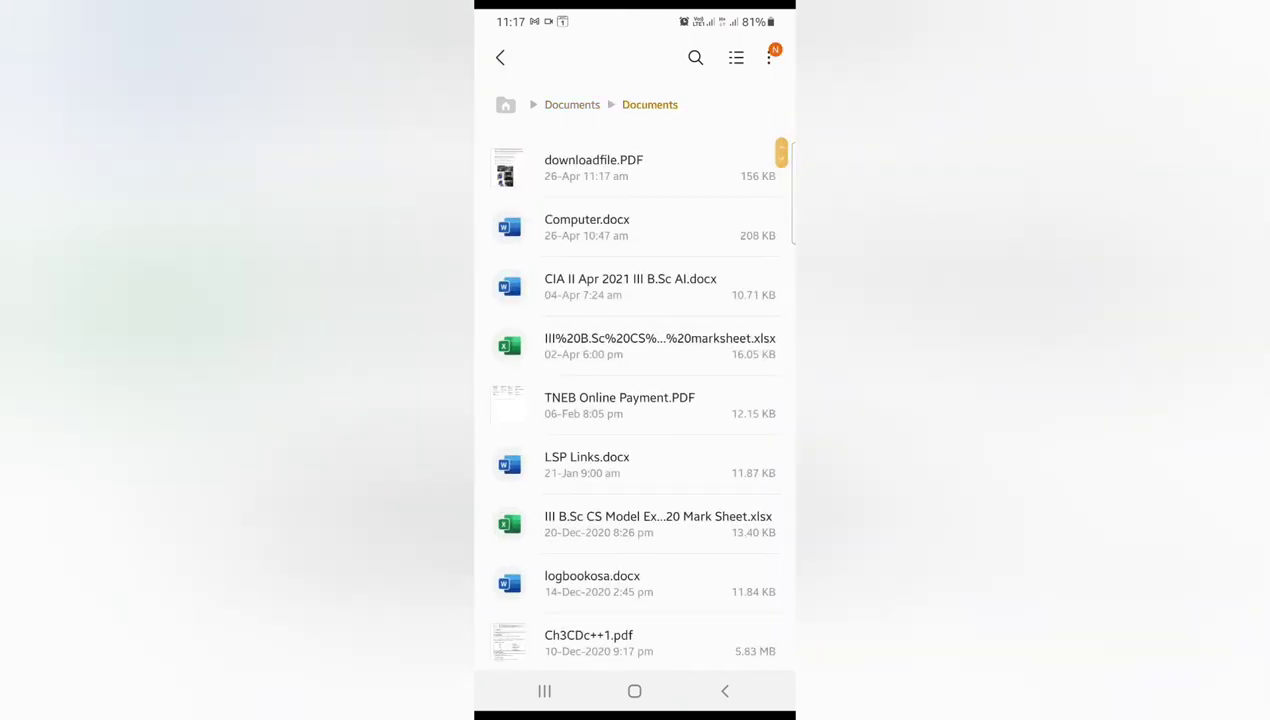
{"action": "left_click", "coordinate": [593, 167]}
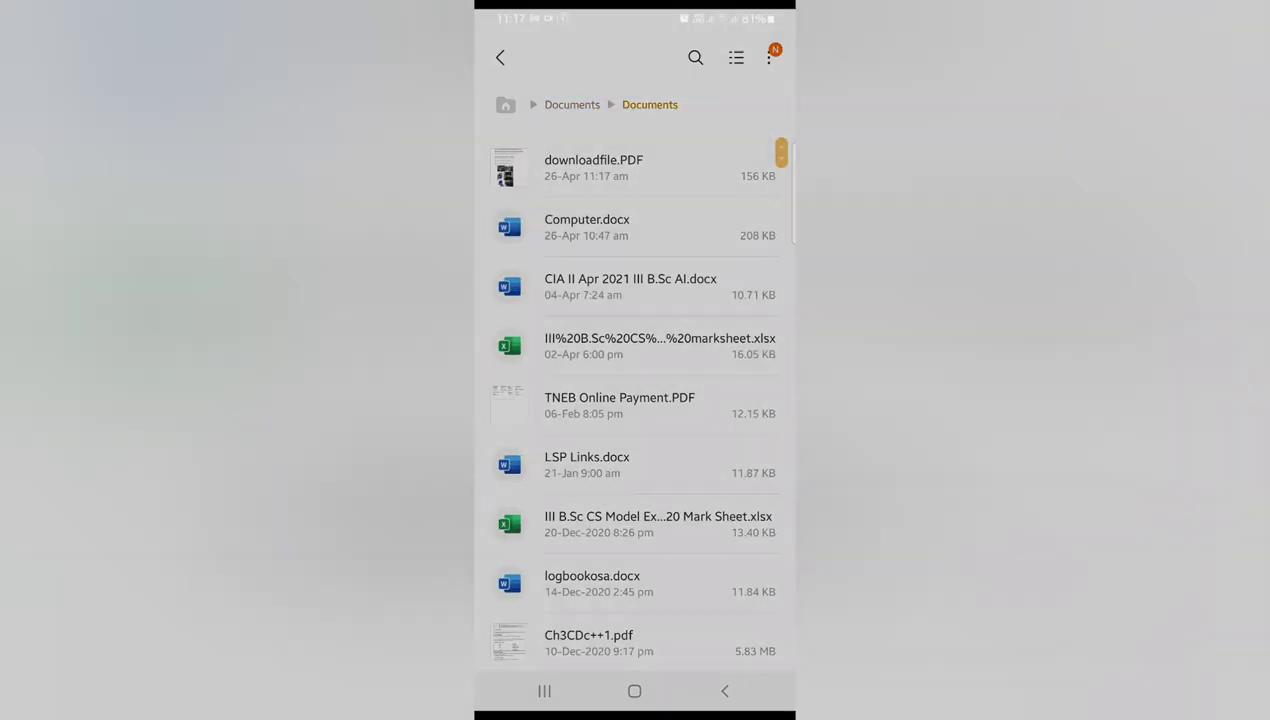
{"action": "left_click", "coordinate": [564, 649]}
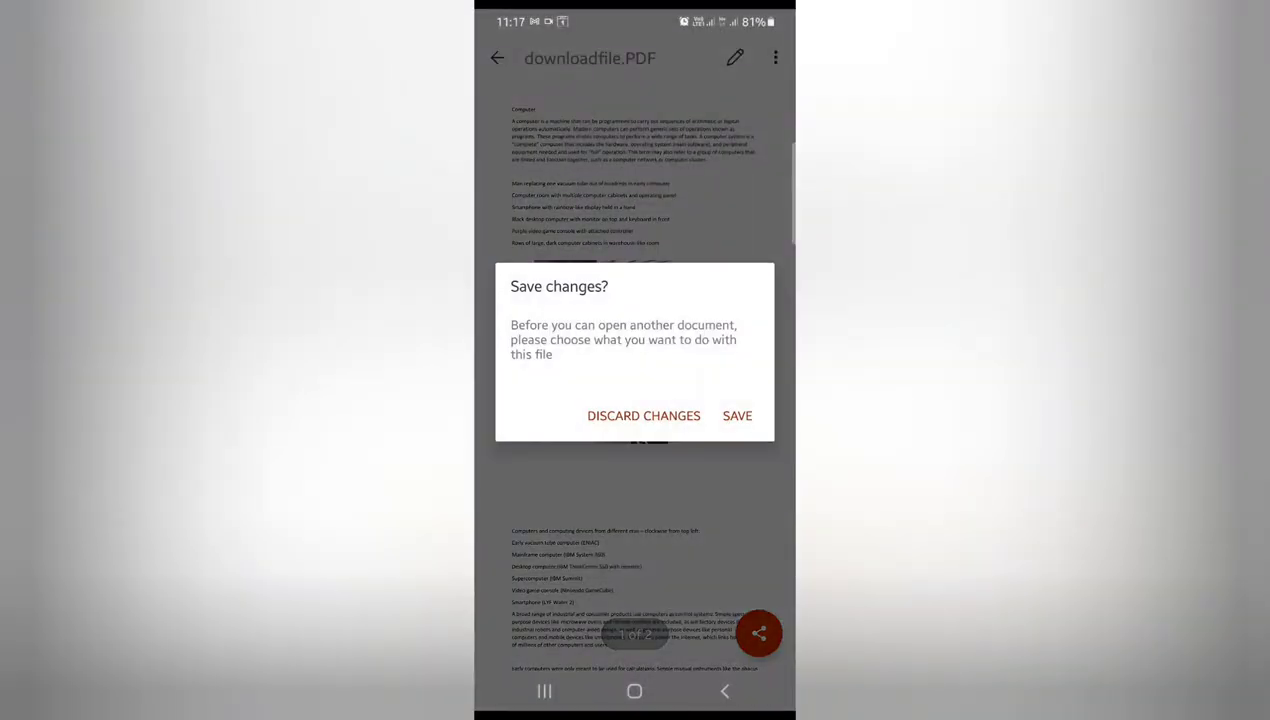
- Dismiss the save-changes prompt and scroll downloadfile.PDF through to page 2 of 2
{"action": "left_click", "coordinate": [643, 415]}
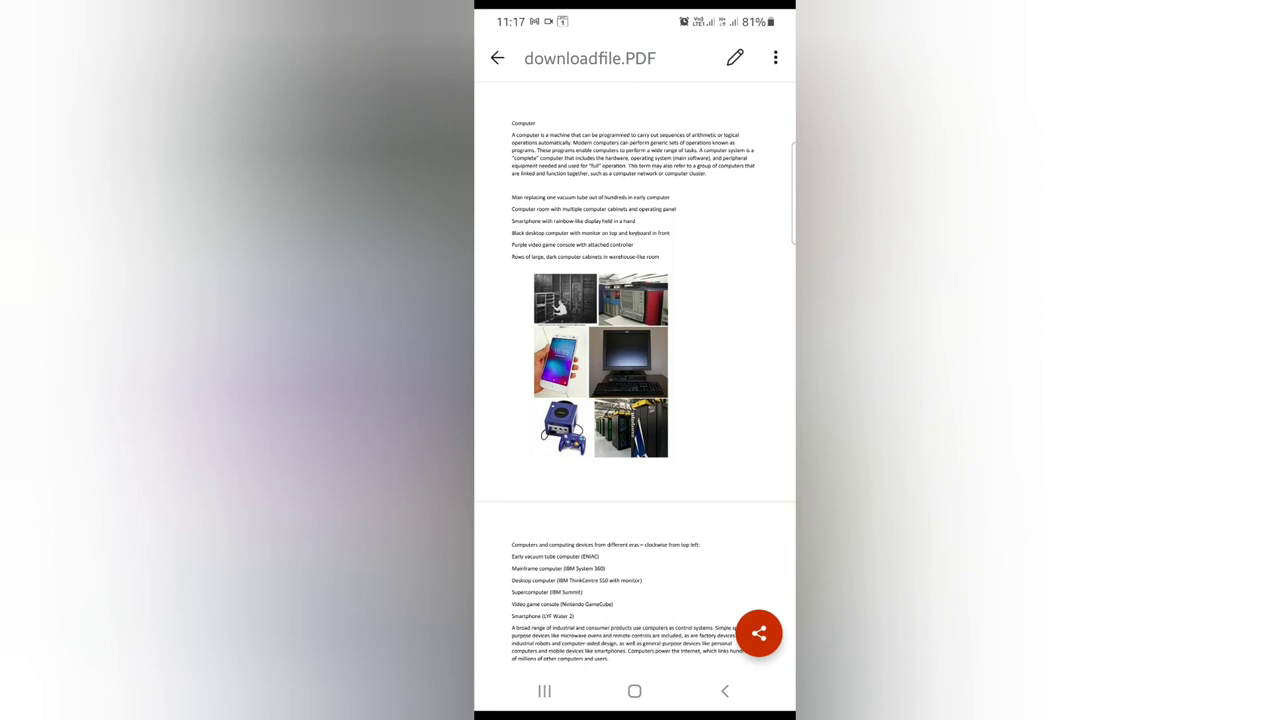
{"action": "scroll", "coordinate": [634, 380], "scroll_direction": "down", "scroll_amount": 5}
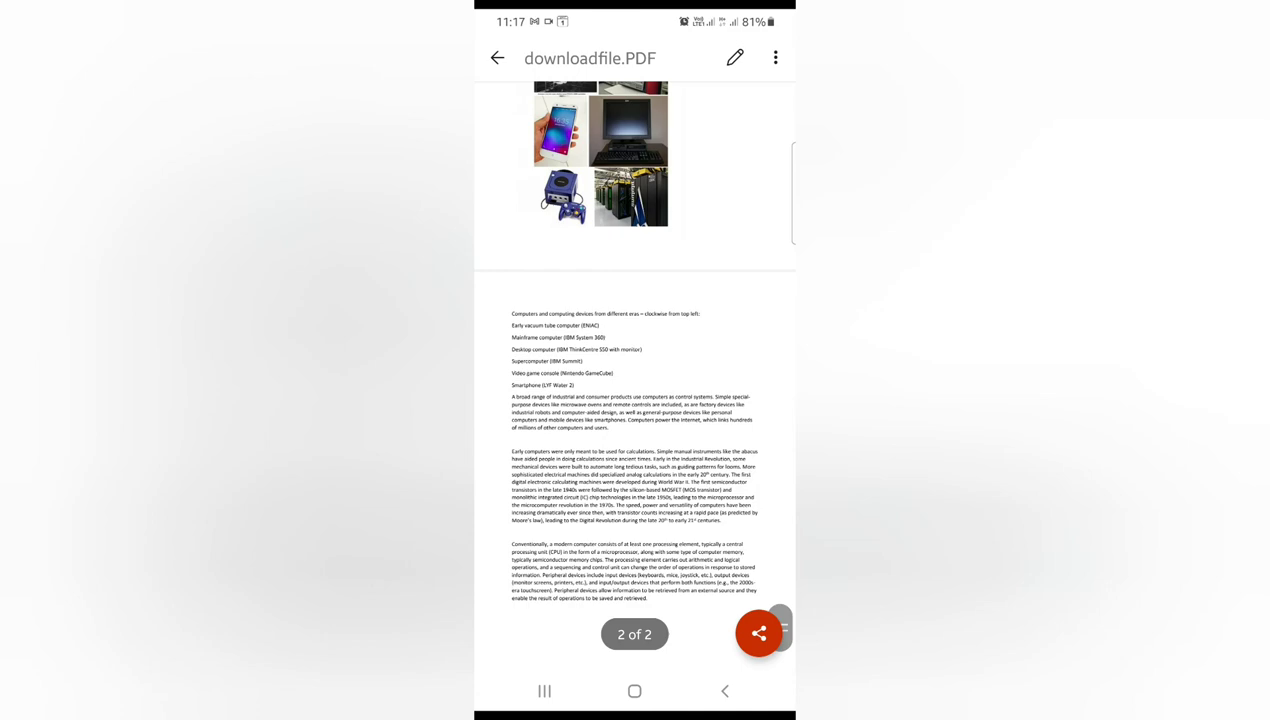
{"action": "scroll", "coordinate": [634, 380], "scroll_direction": "up", "scroll_amount": 5}
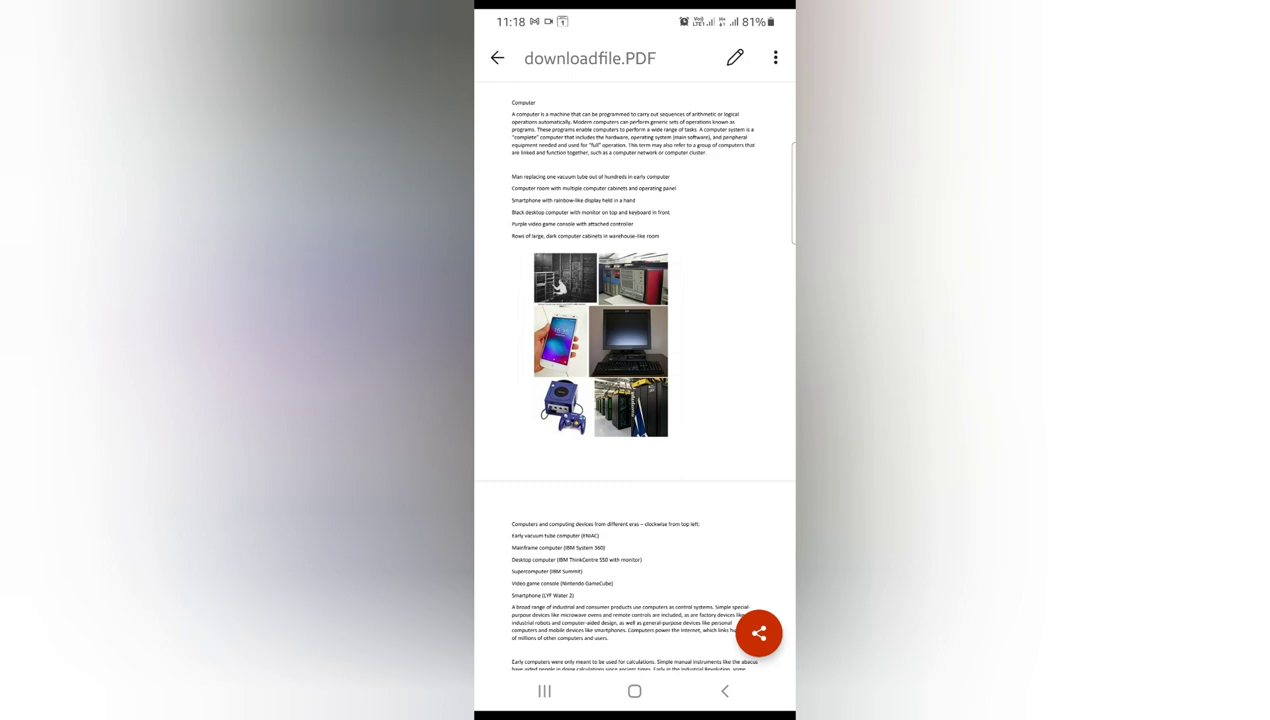
{"action": "scroll", "coordinate": [634, 380], "scroll_direction": "down", "scroll_amount": 3}
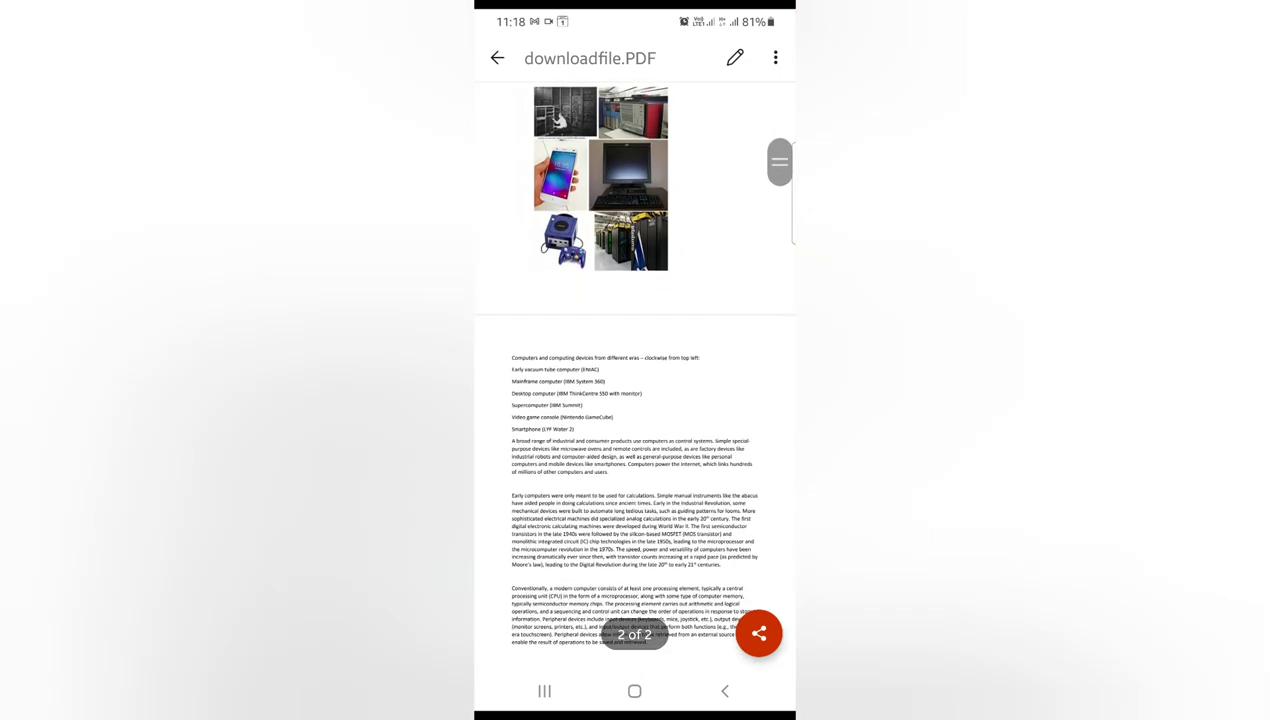